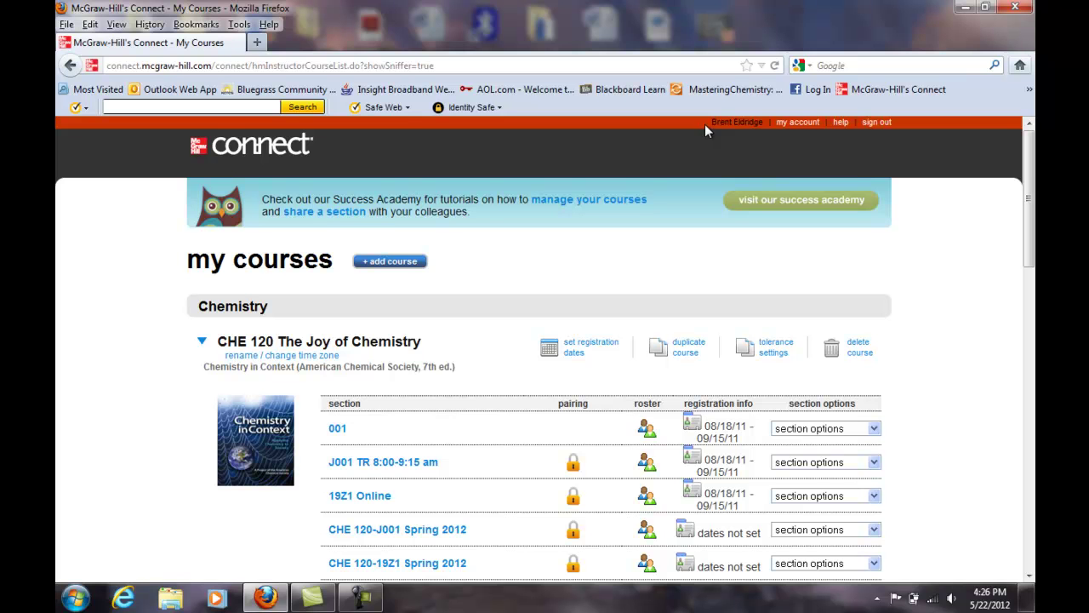
- Scroll the course list down to the CHE 140 Introductory General Chemistry sections
drag(1029, 197, 930, 367)
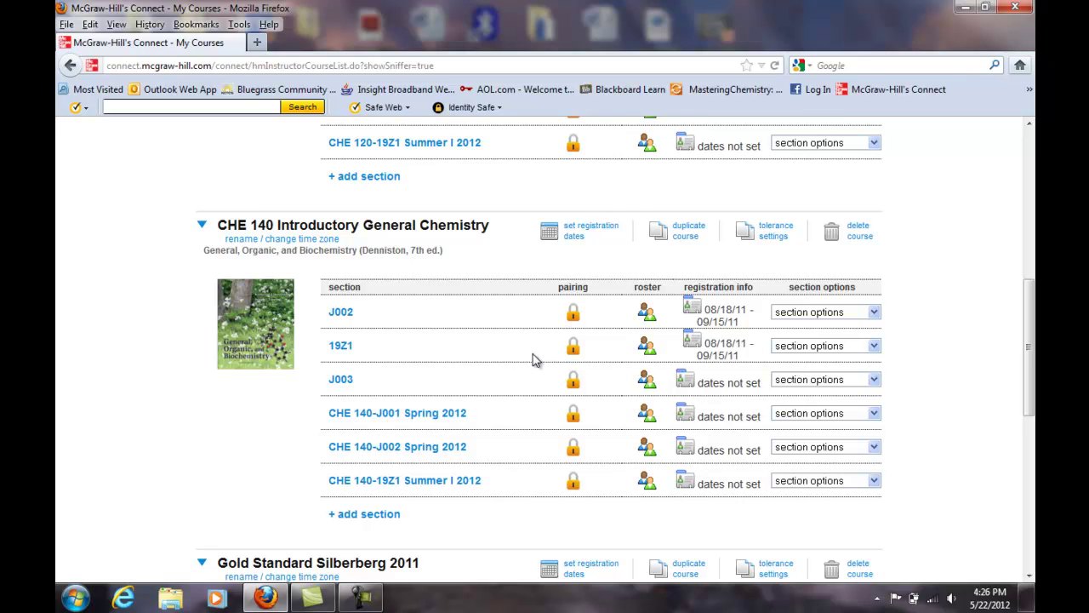
- Open the CHE 140-19Z1 Summer I 2012 section and review its assignments and training videos
click(411, 485)
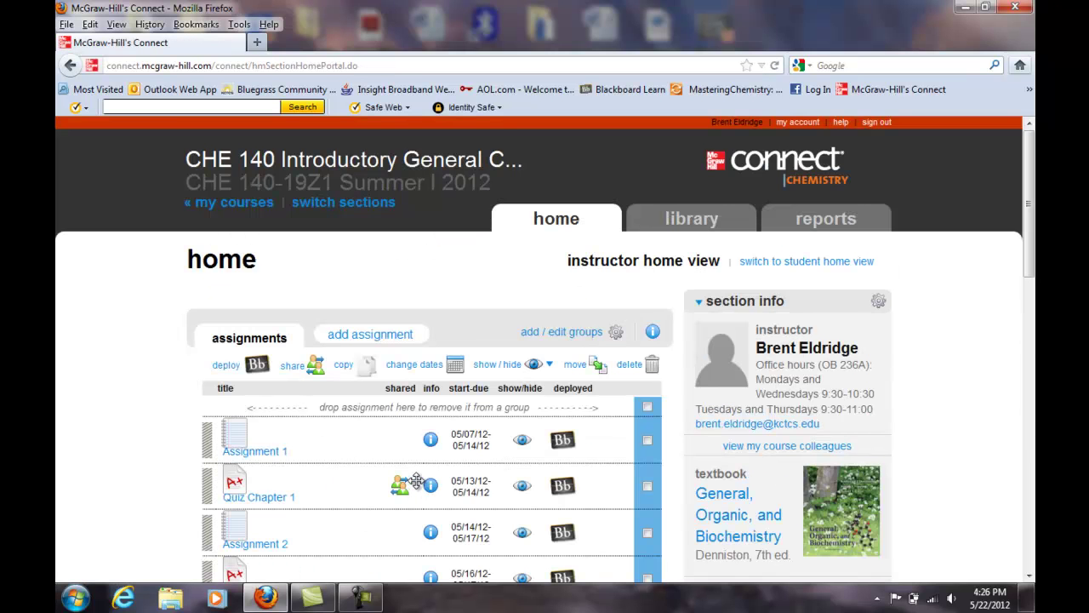
drag(1030, 246, 1030, 342)
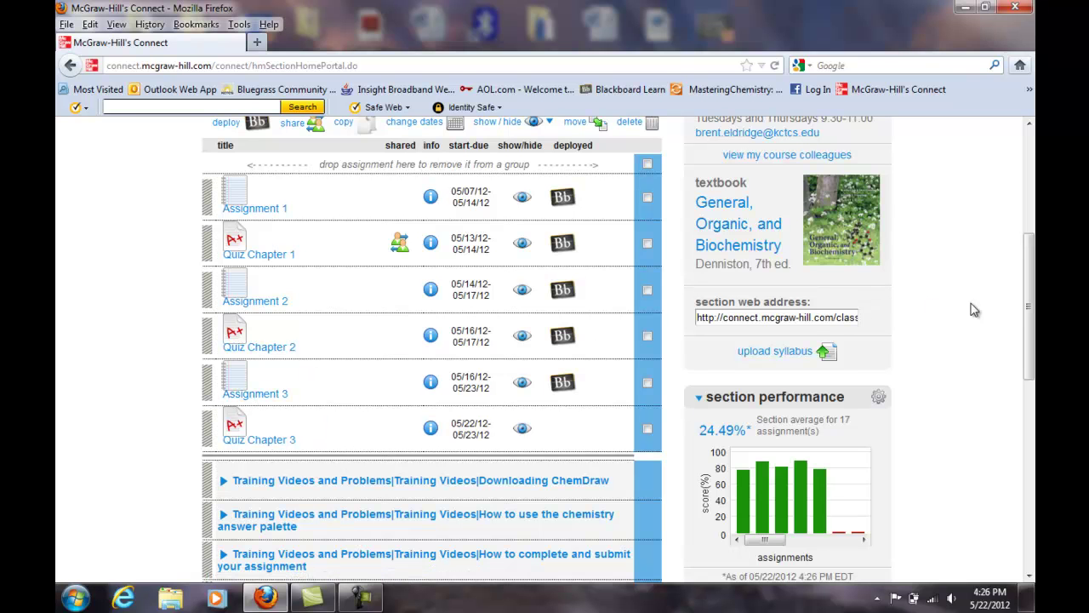
scroll(1030, 273, up, 3)
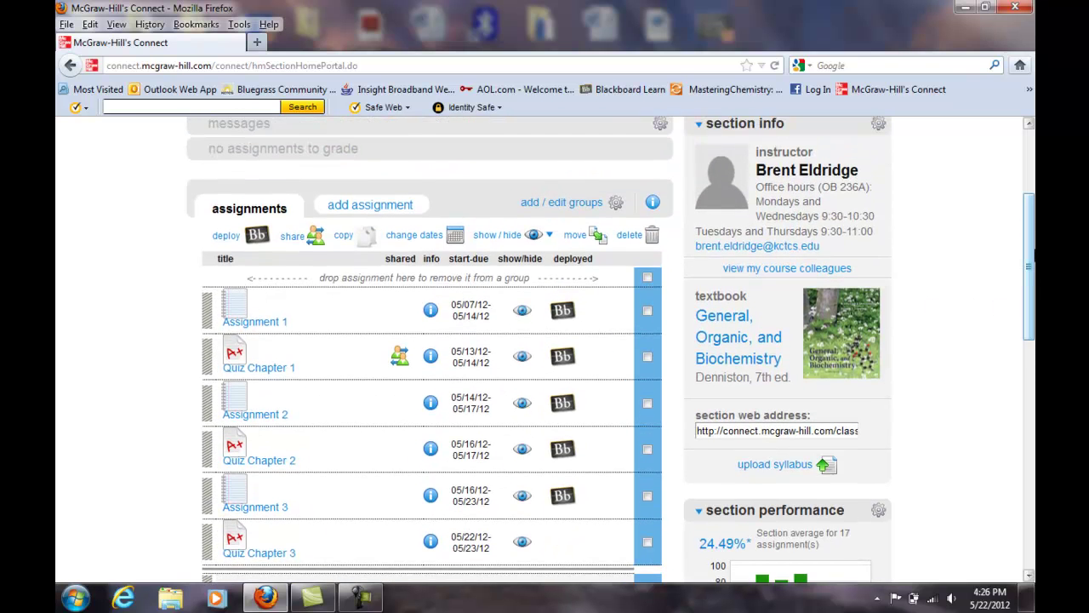
scroll(1034, 249, up, 3)
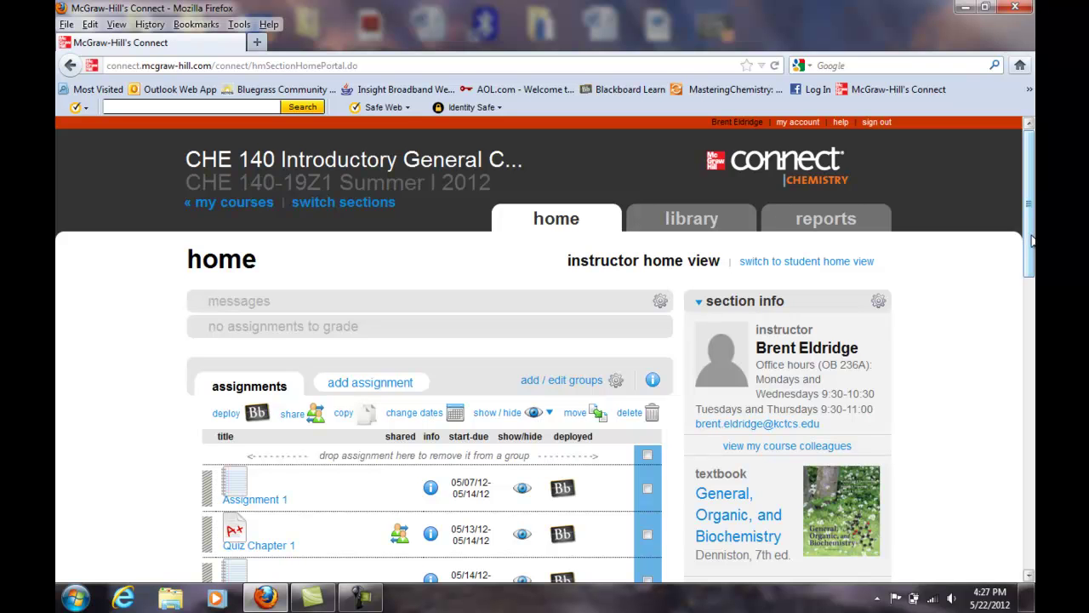
drag(1032, 242, 1032, 532)
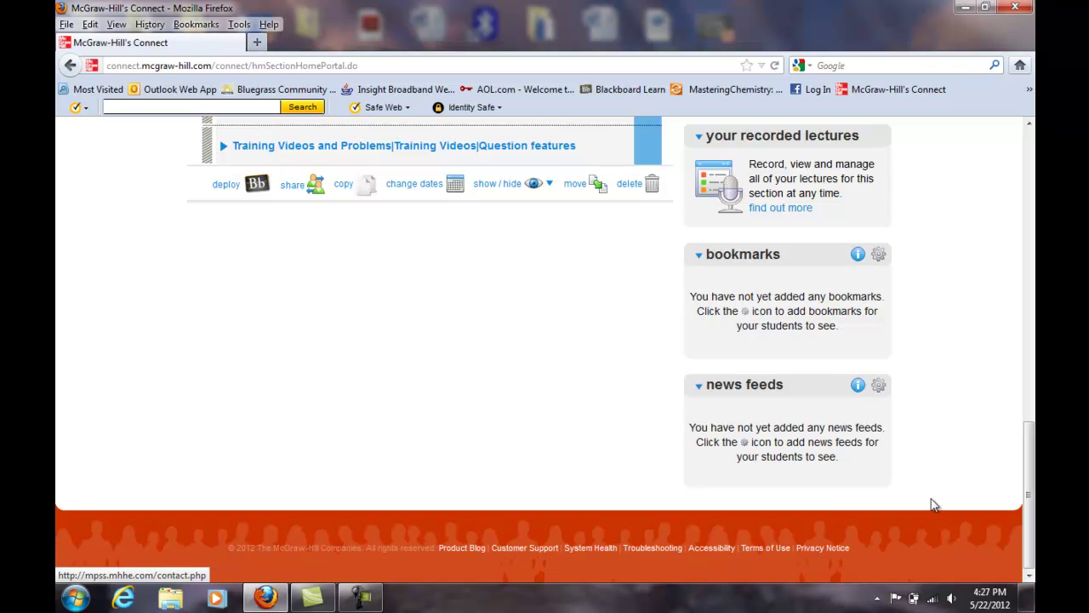
drag(1033, 506, 1028, 344)
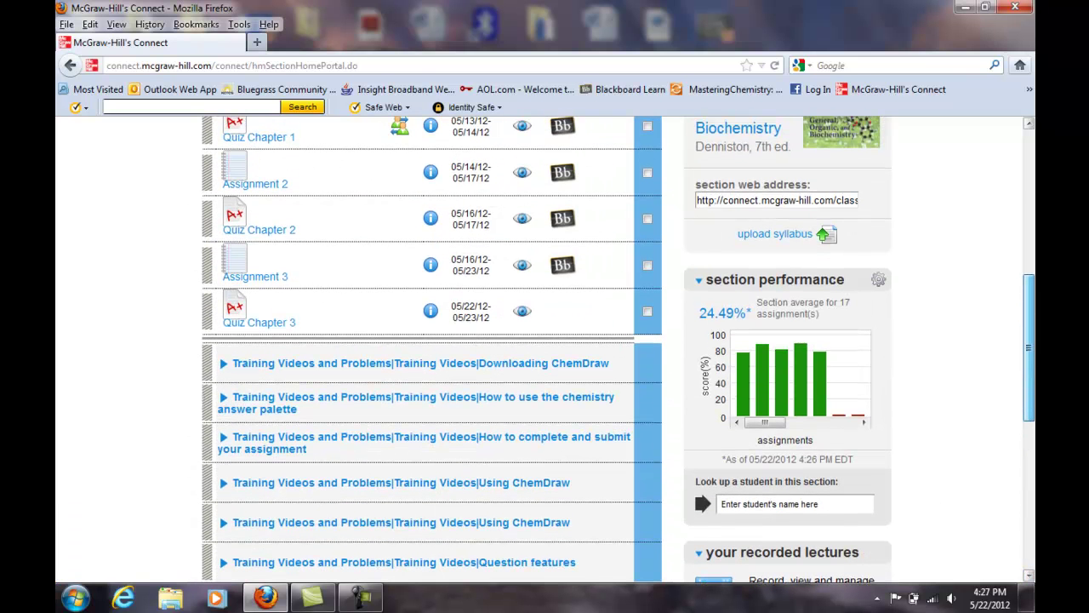
click(260, 365)
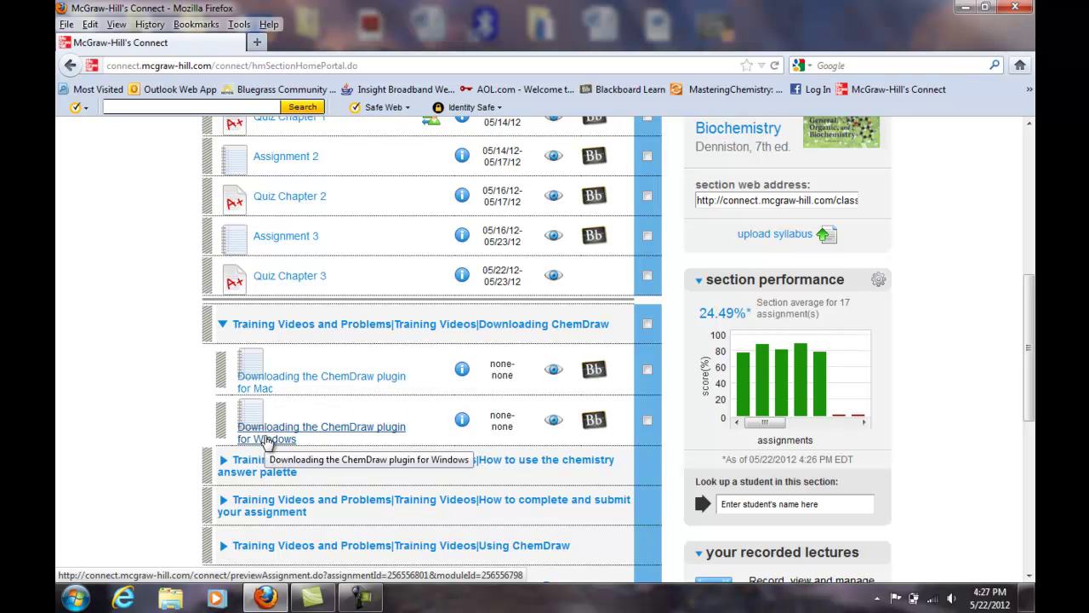
click(224, 325)
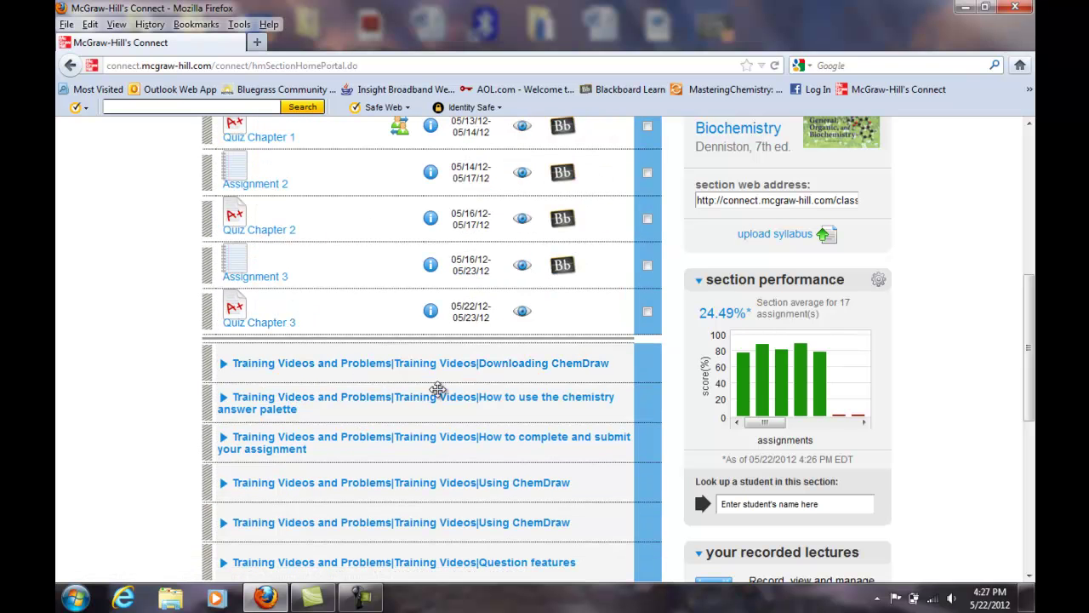
drag(1028, 344, 1029, 371)
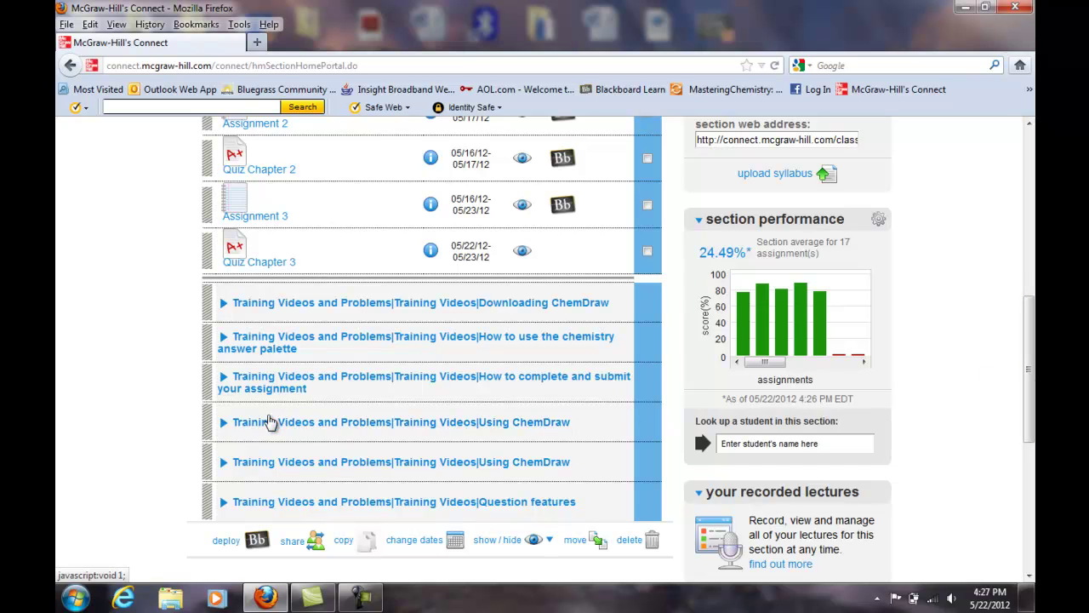
- Expand Training Videos|Using ChemDraw and scroll through its seven lessons
click(222, 430)
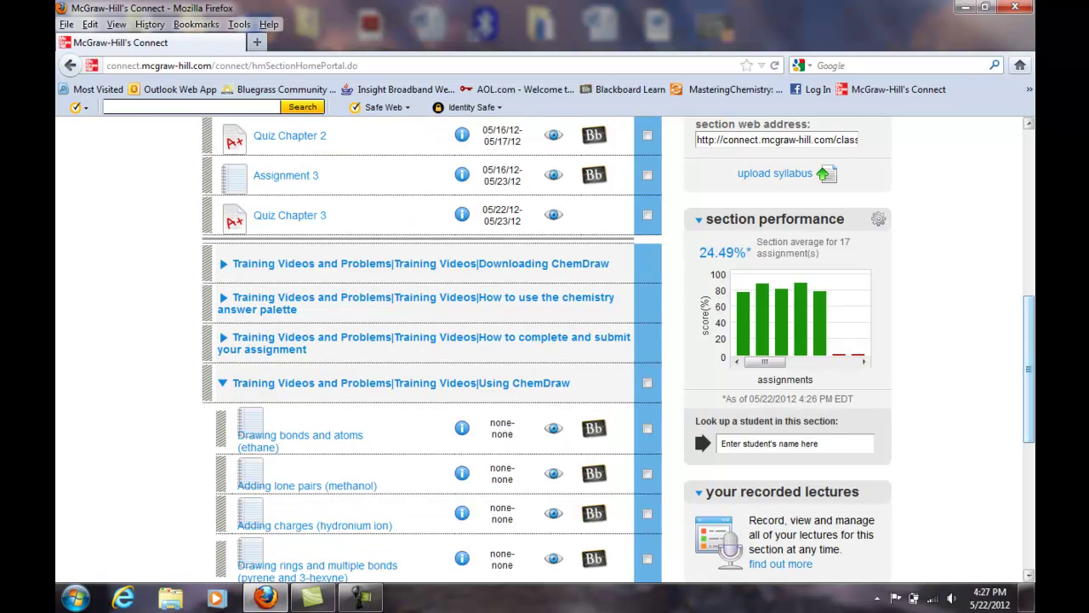
drag(1033, 283, 1033, 380)
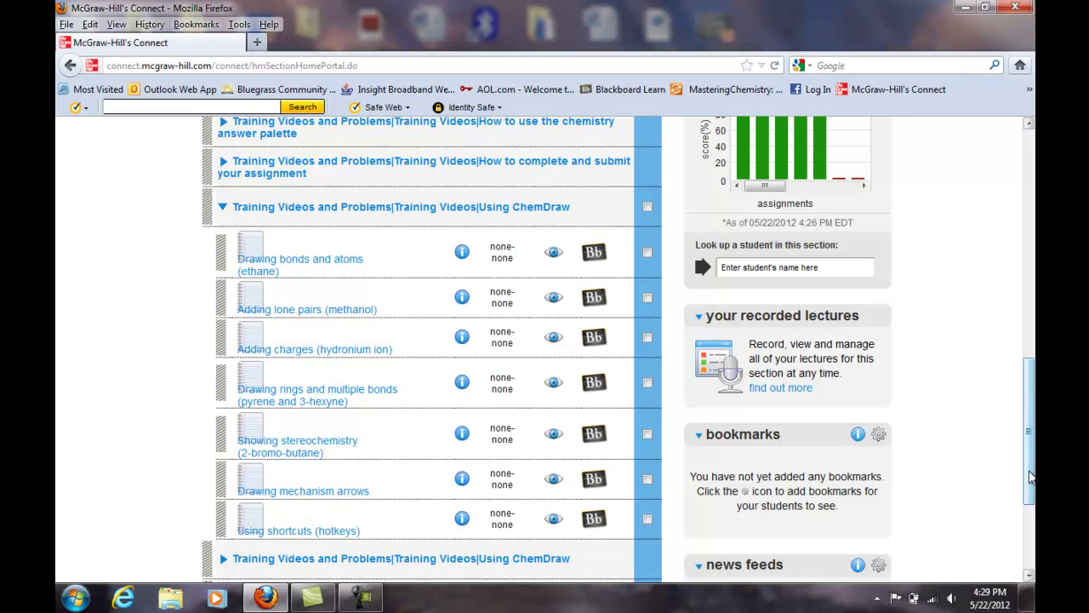
drag(1030, 478, 977, 342)
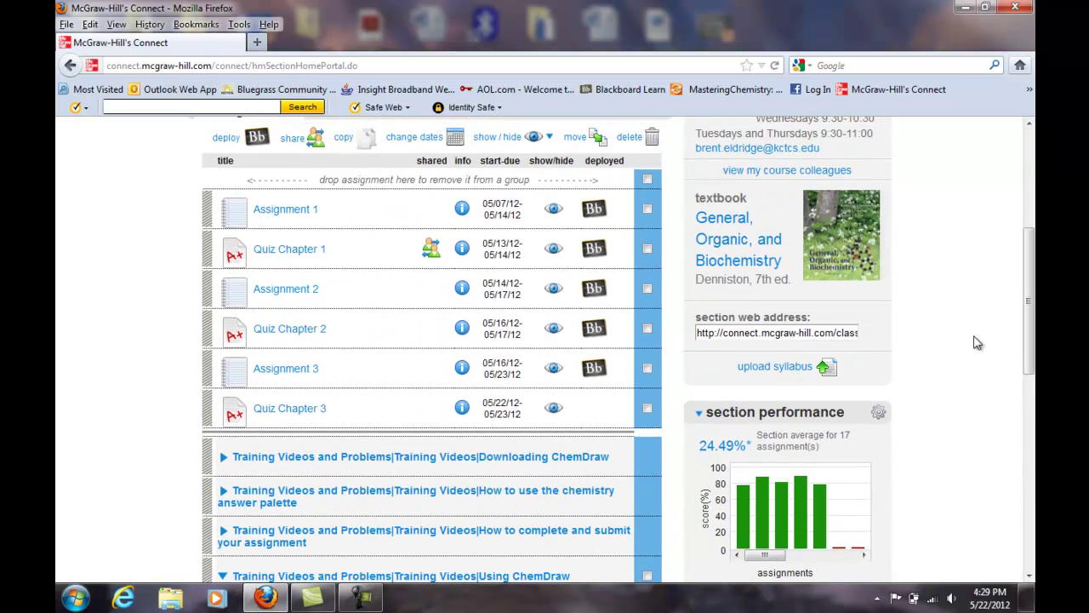
click(297, 374)
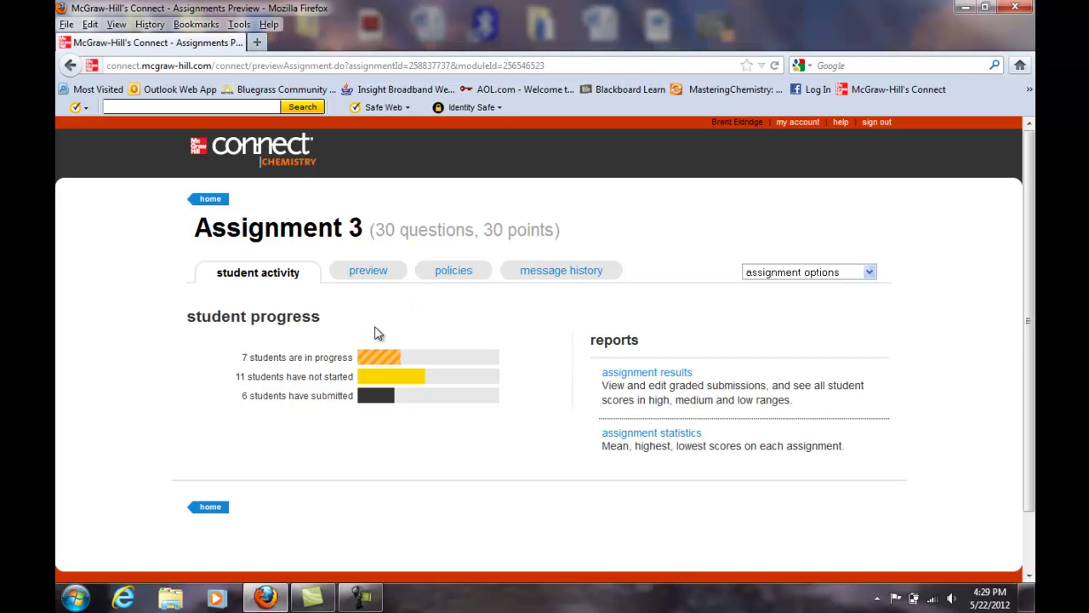
- Switch to the Assignment 3 preview and jump to Question #17 of 30
click(373, 273)
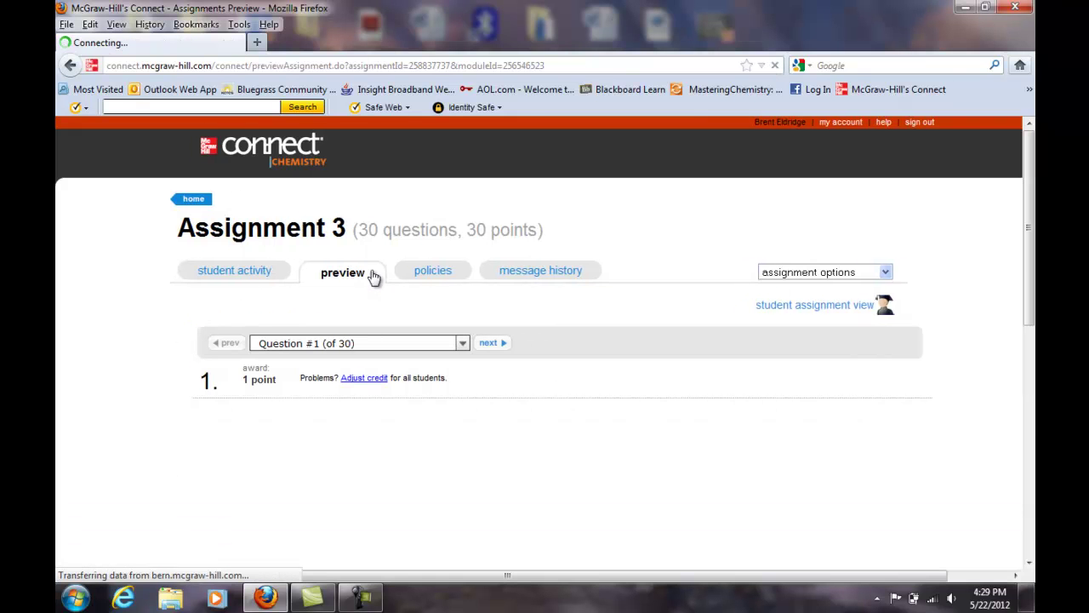
click(463, 344)
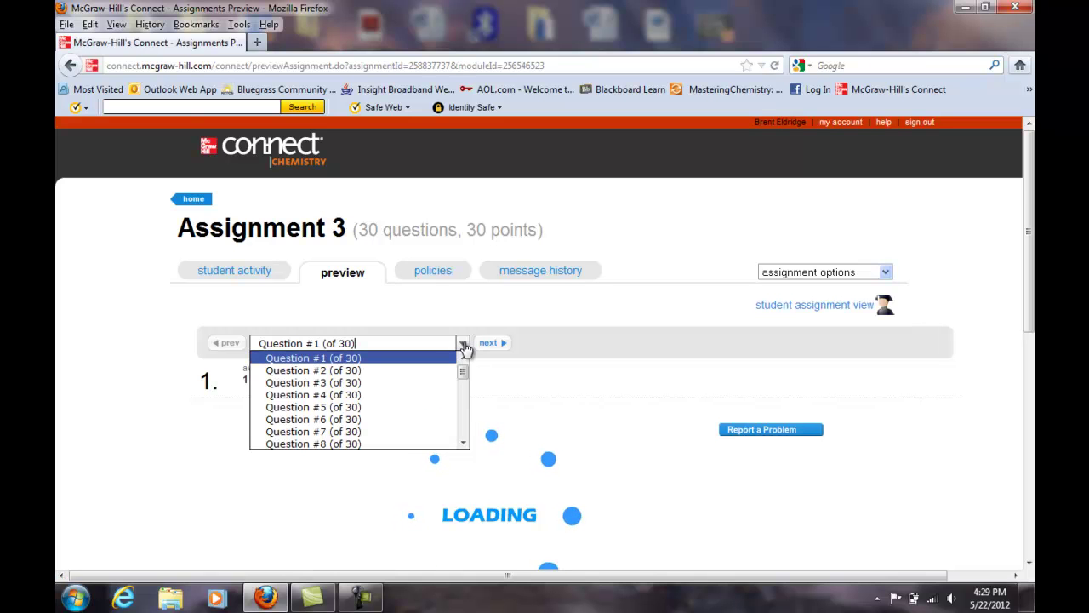
drag(462, 374, 462, 406)
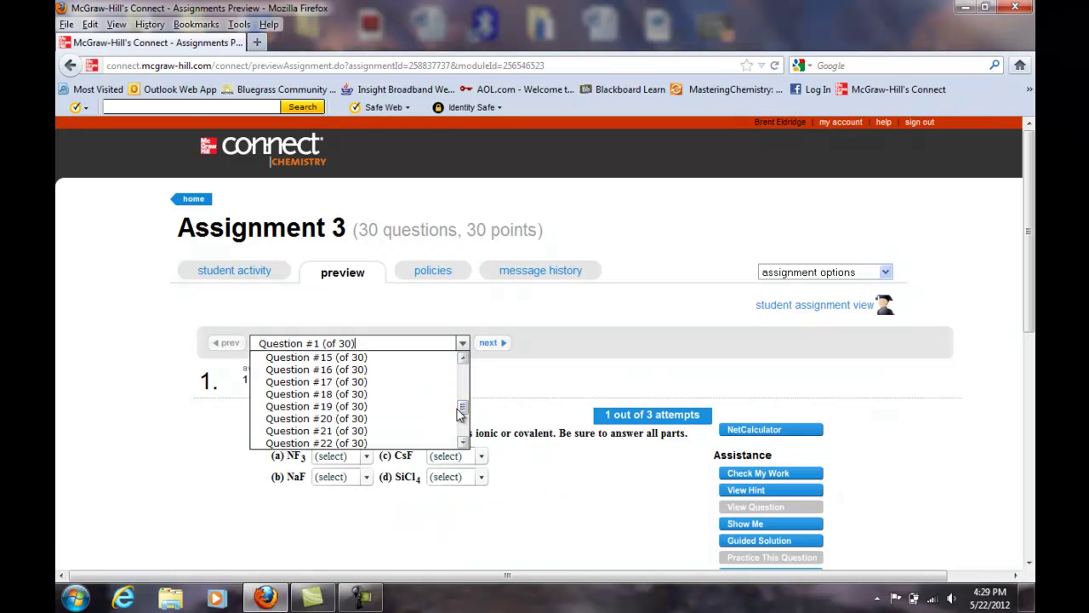
click(366, 382)
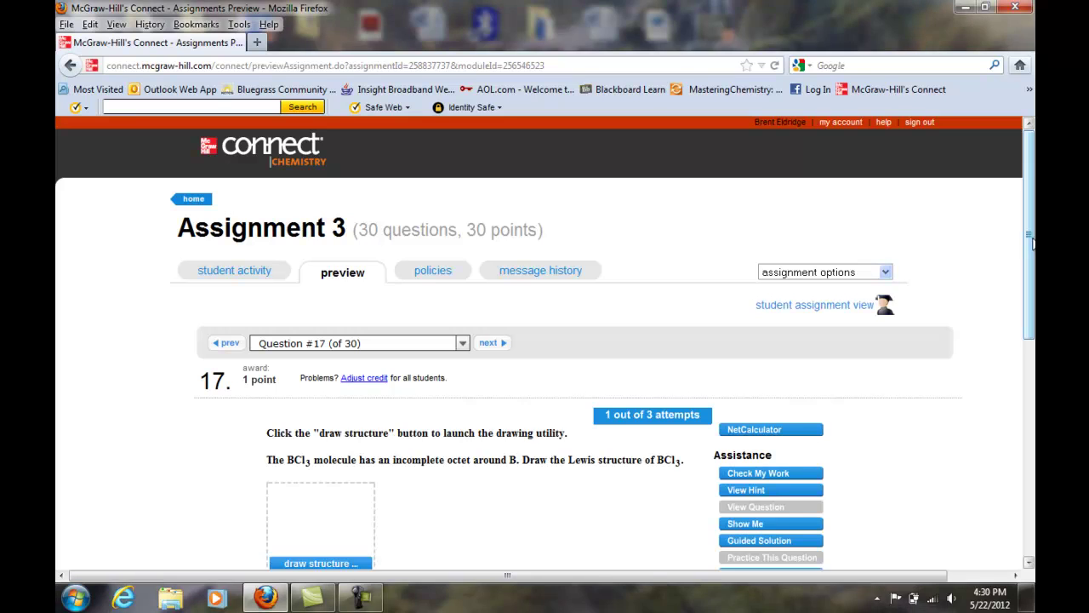
drag(1030, 237, 1030, 326)
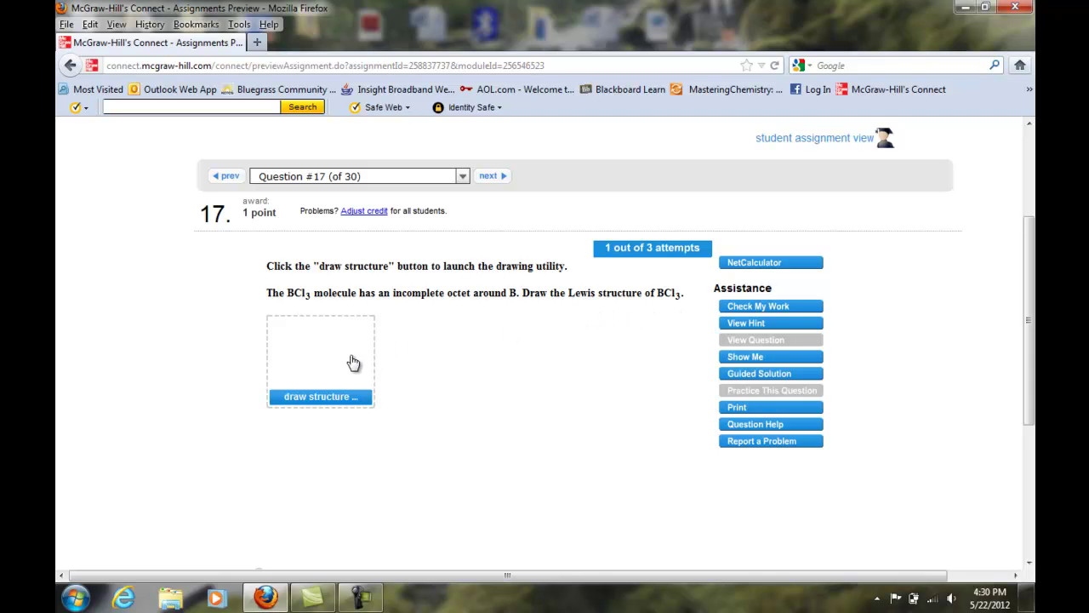
- Launch the ChemDraw drawing utility for question 17 and focus its empty canvas
click(297, 400)
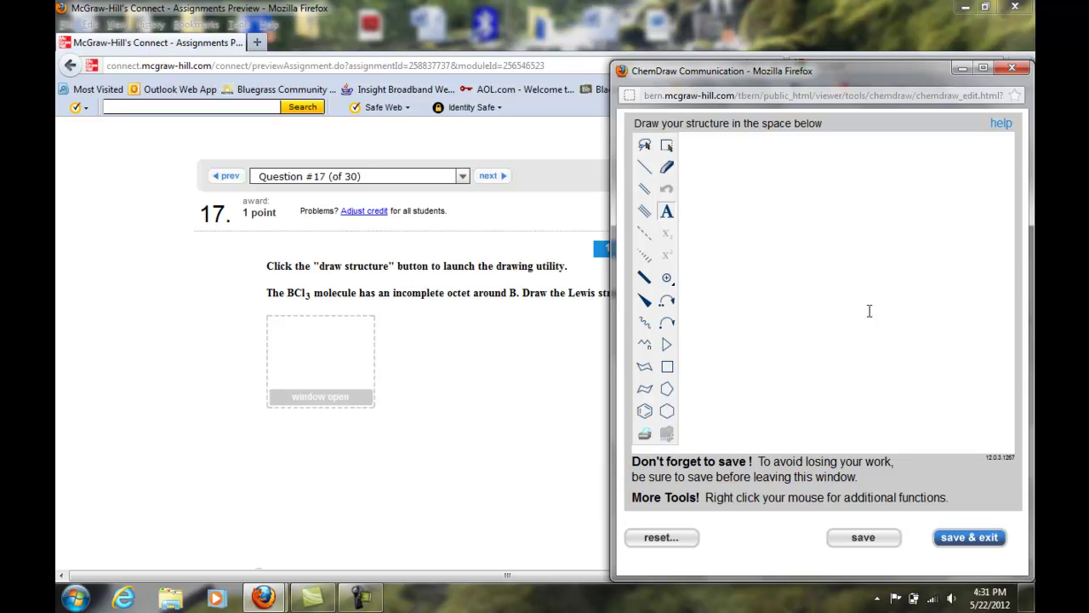
click(869, 311)
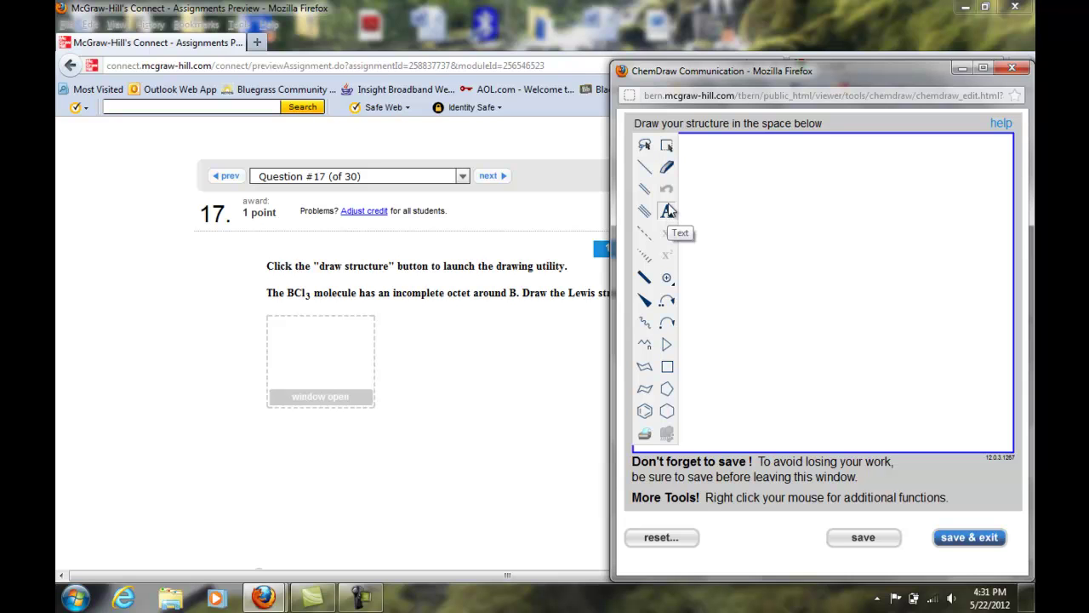
click(667, 212)
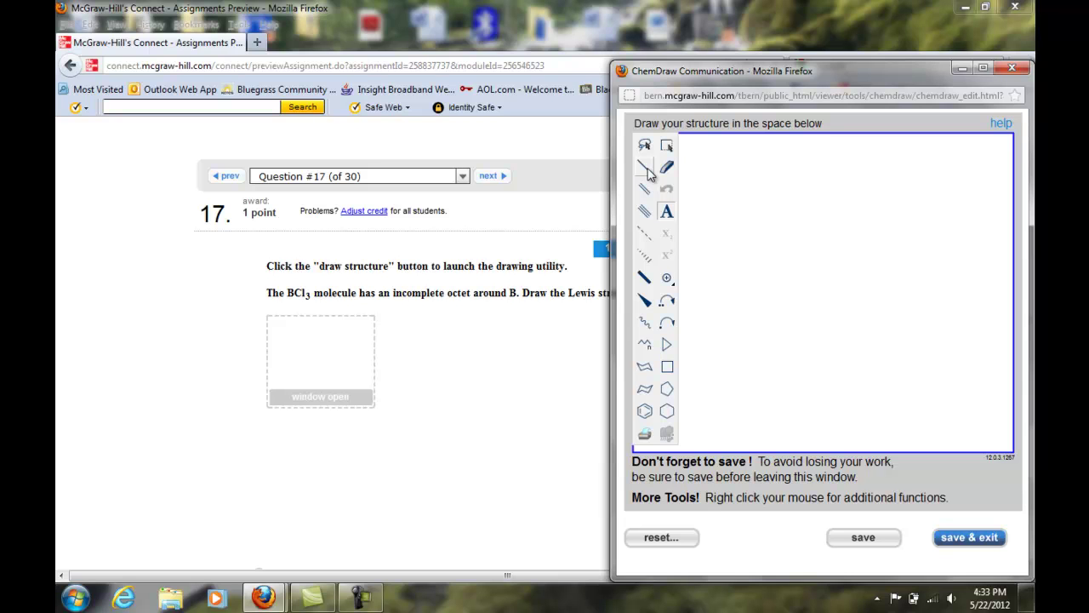
- Draw a short single bond near the canvas centre and label its end atom BH2
click(646, 169)
drag(754, 293, 776, 292)
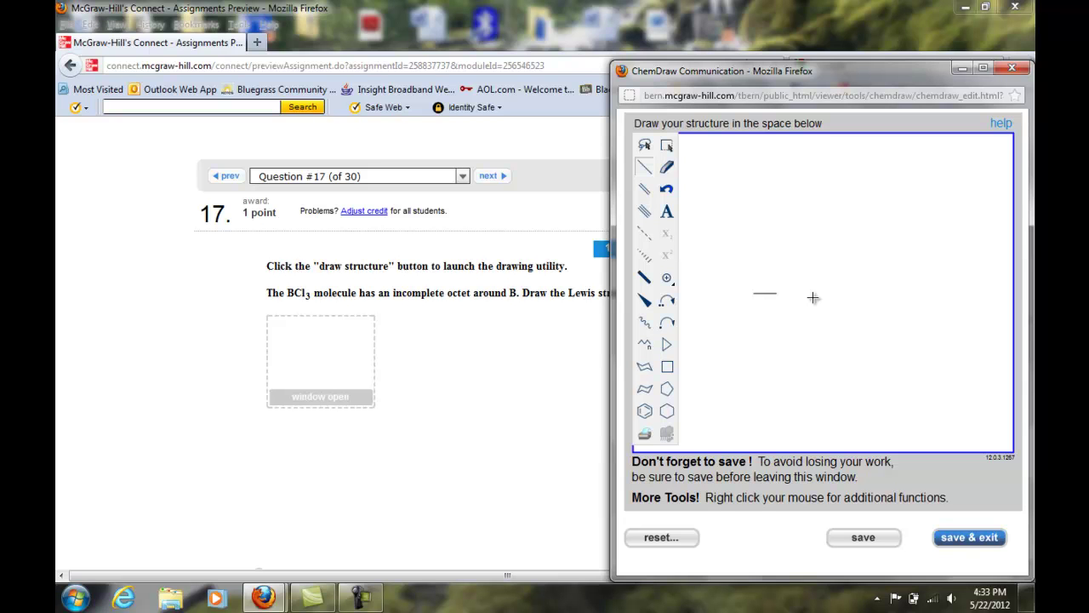
click(667, 214)
click(777, 295)
text(BH2)
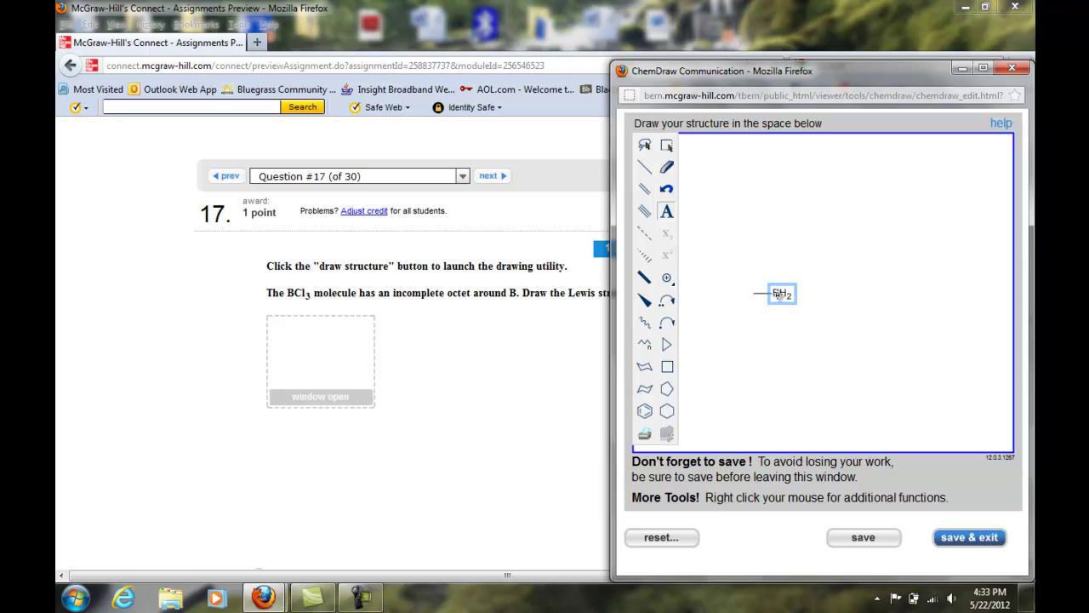
key(Return)
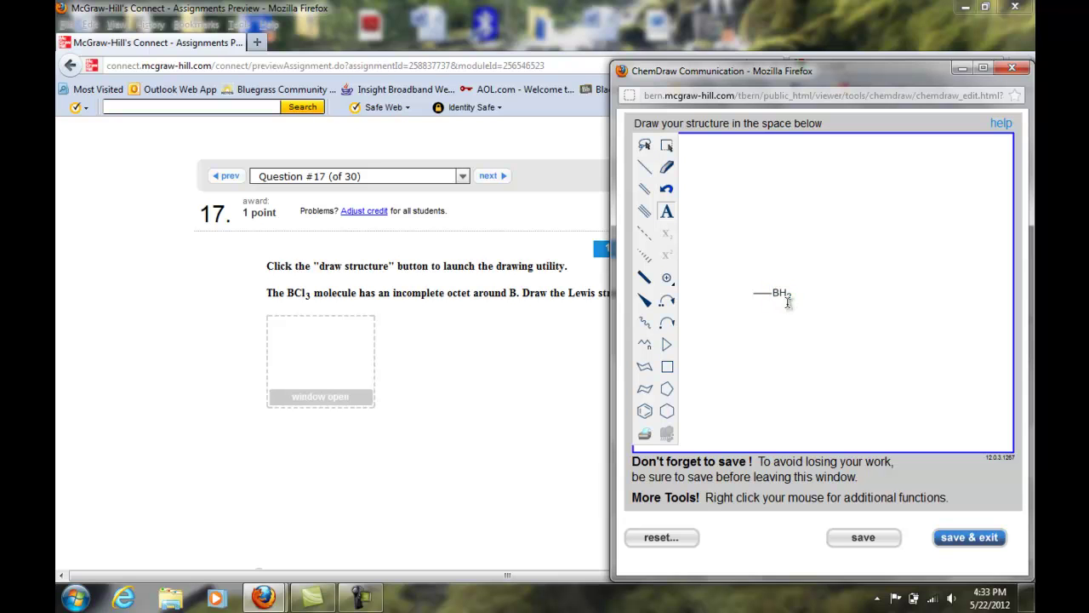
- Add two more single bonds on the boron atom, reducing its label to B
click(645, 170)
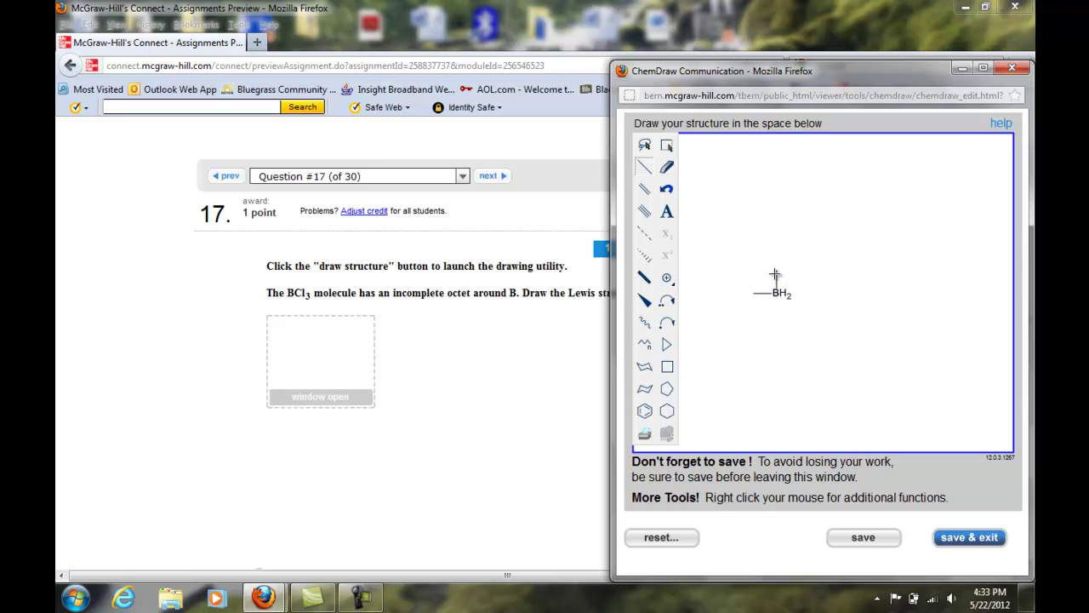
mouse_move(775, 274)
mouse_down()
mouse_move(778, 293)
mouse_move(791, 293)
mouse_up()
click(791, 292)
- Erase the faulty bond on boron's right and redraw it as a clean single bond
click(667, 169)
click(793, 301)
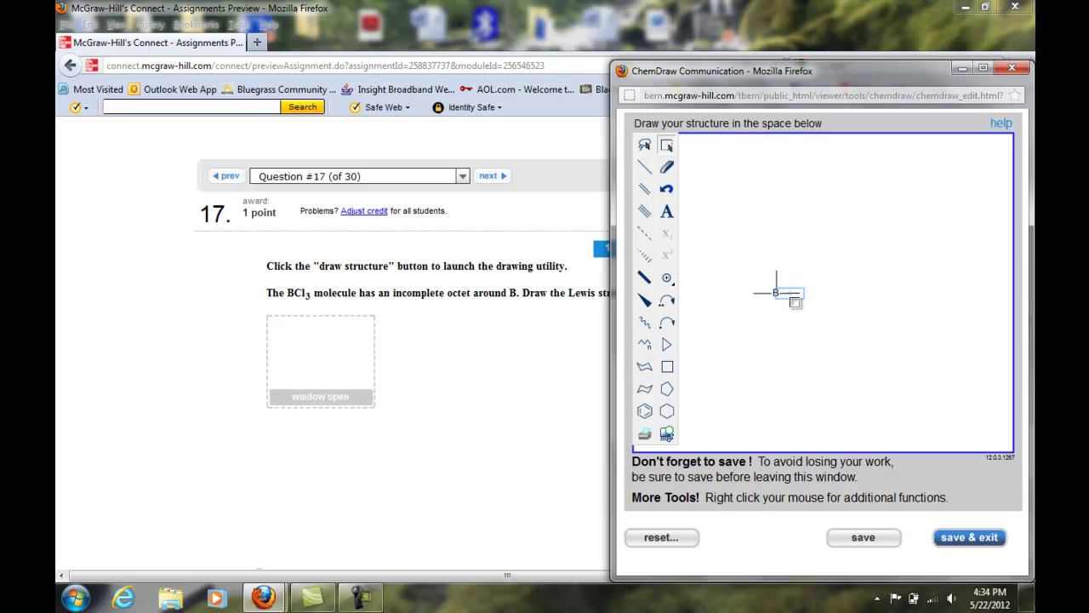
click(785, 322)
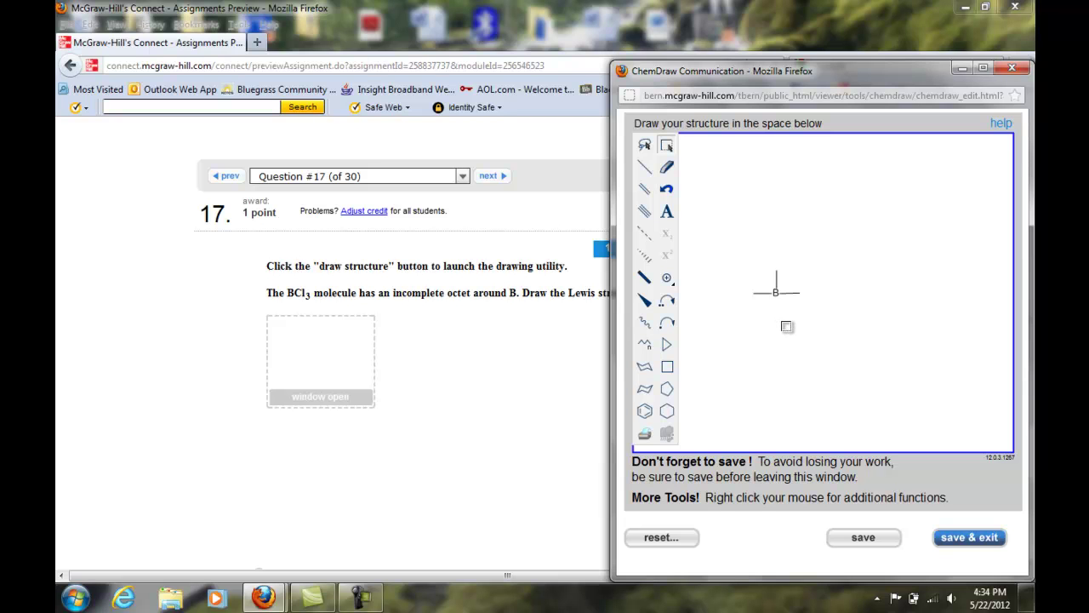
click(667, 168)
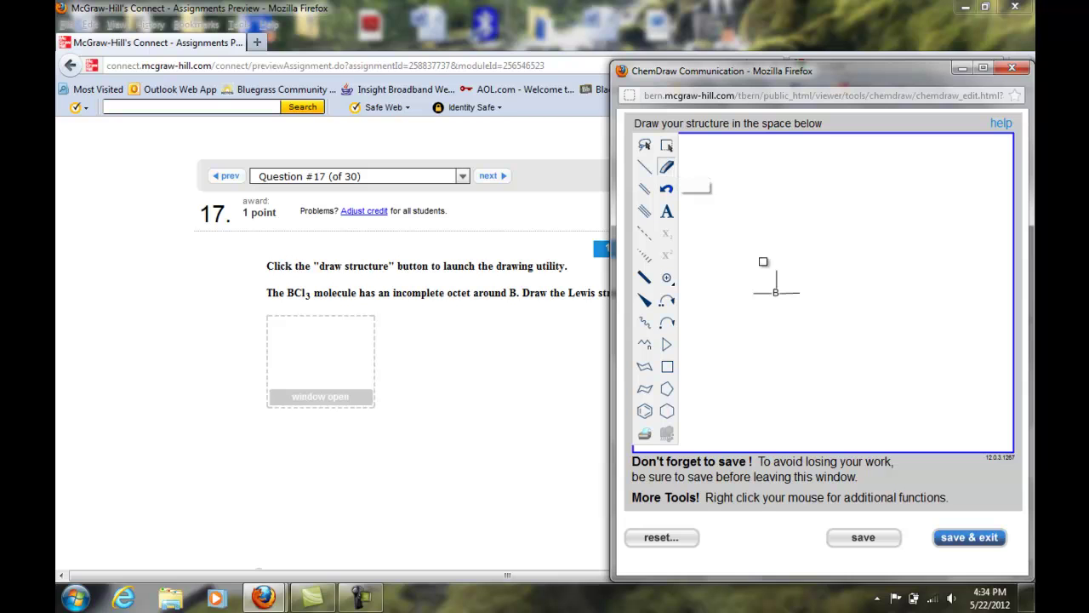
click(788, 296)
click(644, 167)
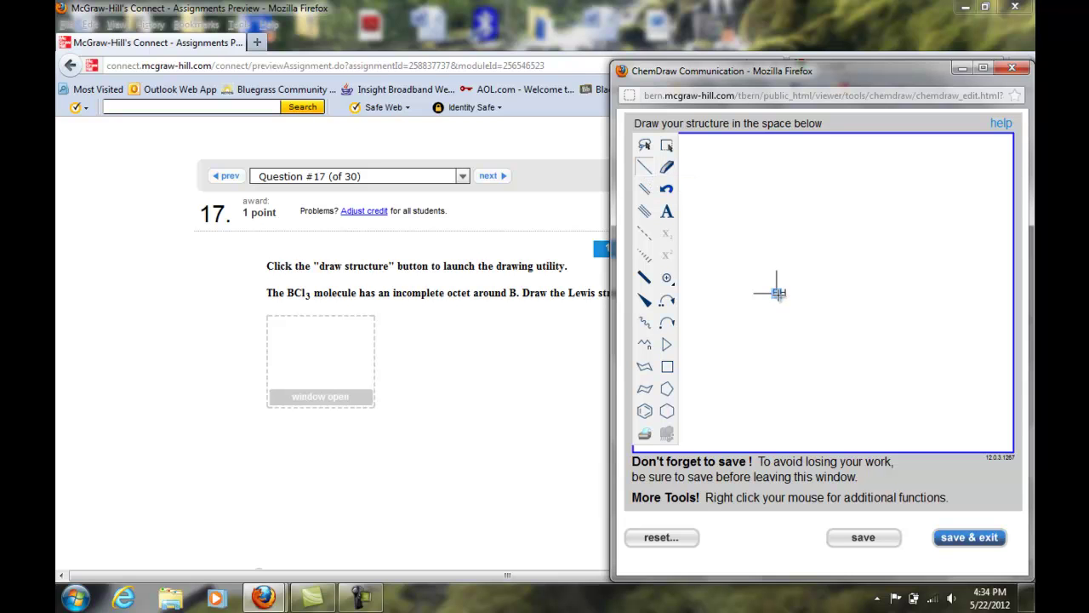
click(792, 294)
- Type Cl at the left, top and right bond ends around B
click(667, 214)
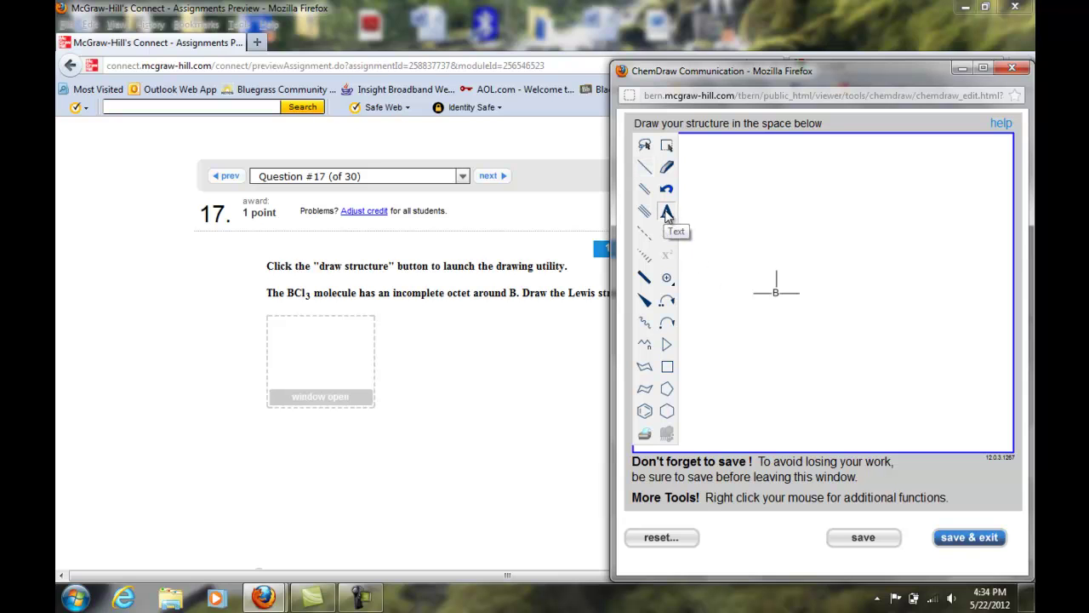
click(752, 293)
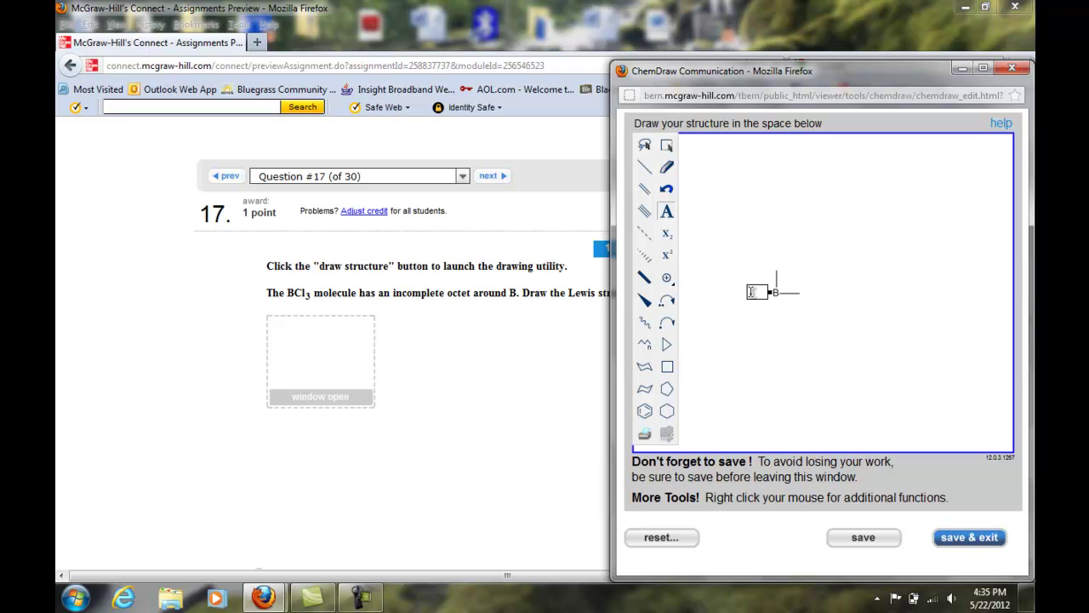
text(Cl)
click(776, 268)
text(Cl)
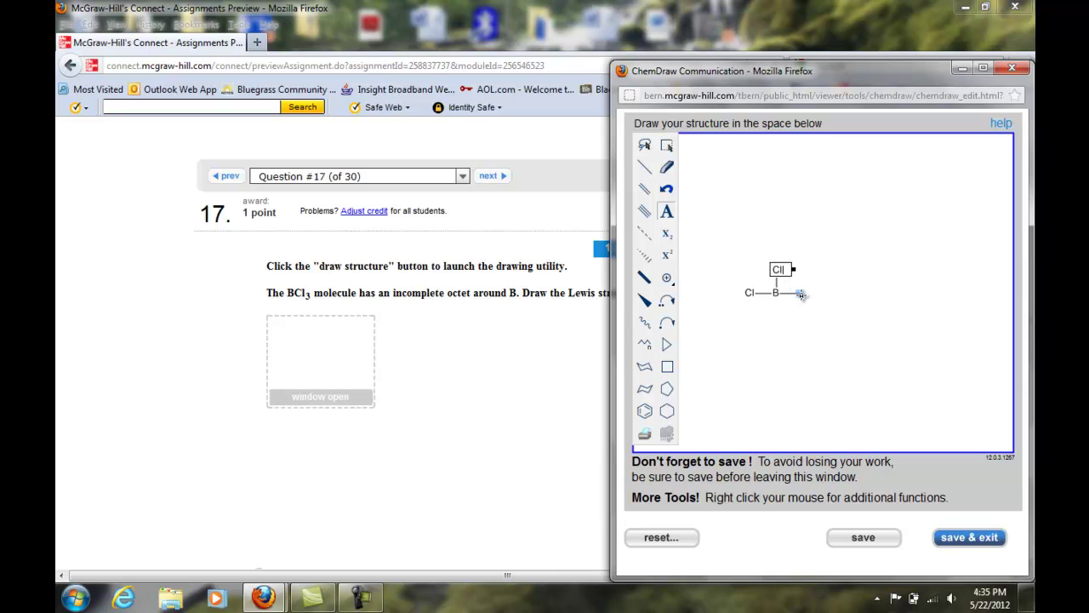
click(800, 293)
text(Cl)
- Pick the lone-pair (••) symbol and add three lone pairs to the left Cl and one to the top Cl
click(668, 279)
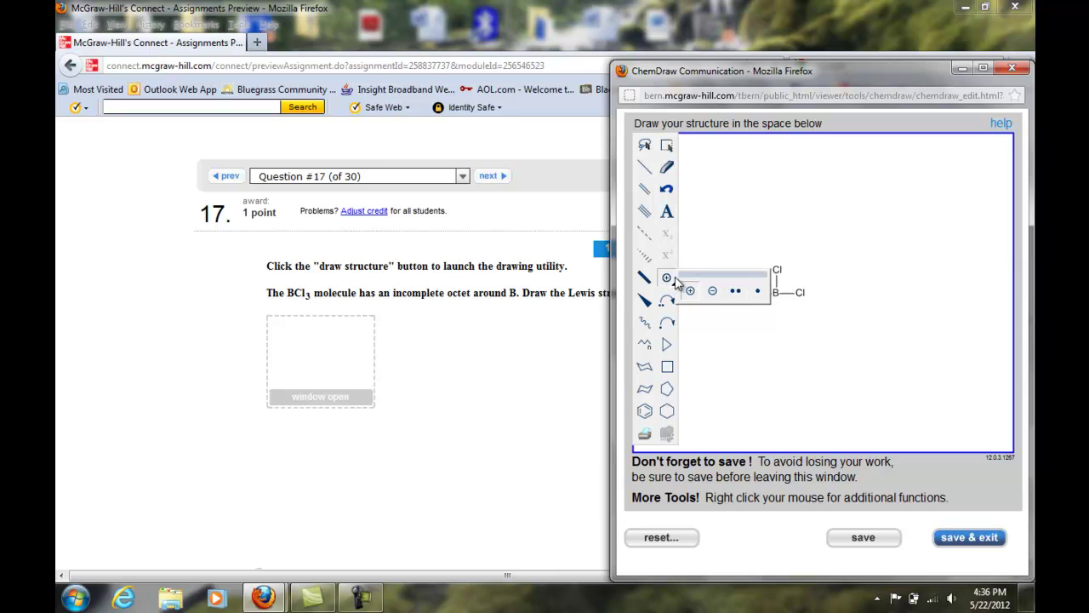
click(737, 291)
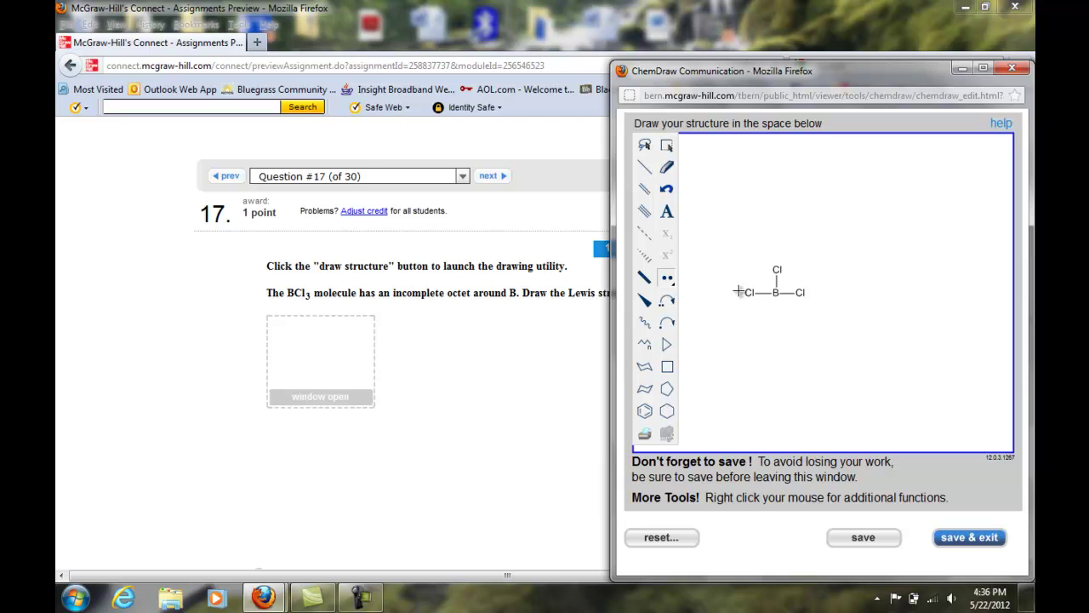
click(669, 283)
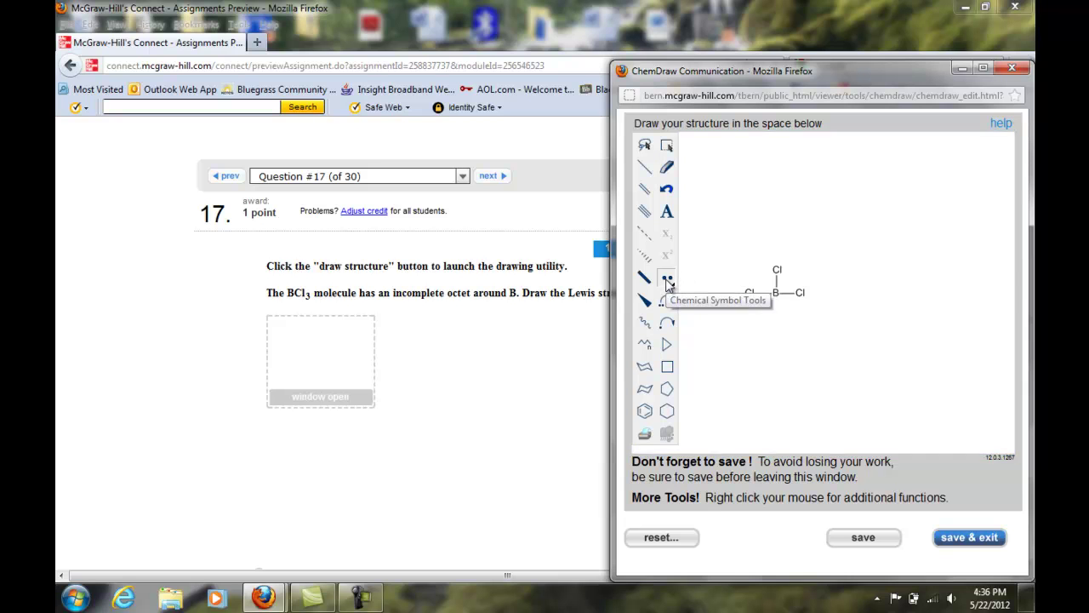
click(667, 280)
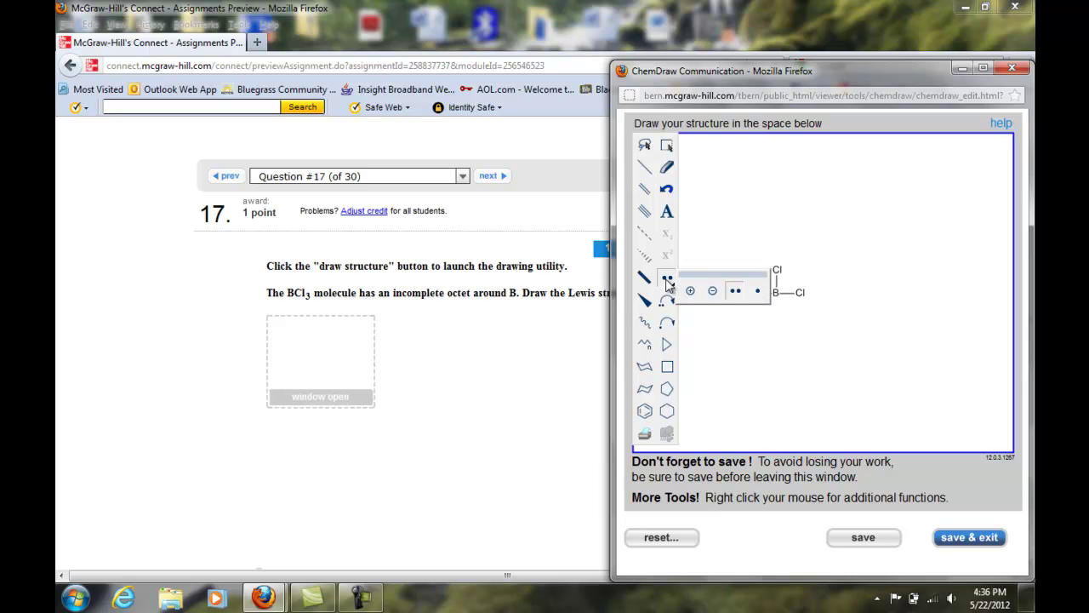
click(735, 293)
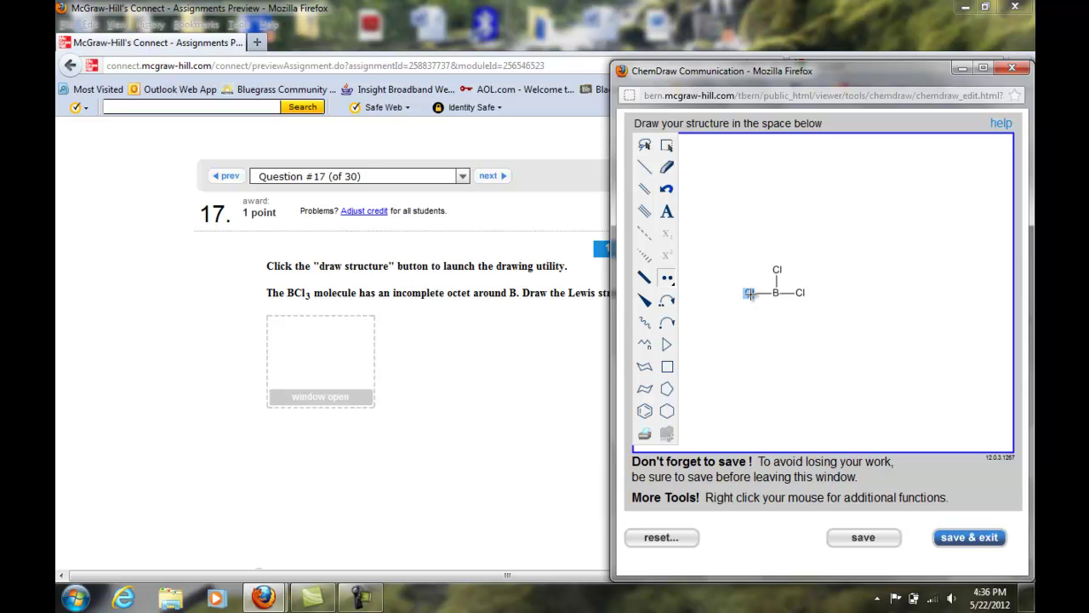
click(748, 293)
click(748, 293)
click(748, 294)
click(777, 268)
- Save the BCl3 drawing (three Cl with three lone pairs each) to question 17 and check it as correct
click(974, 537)
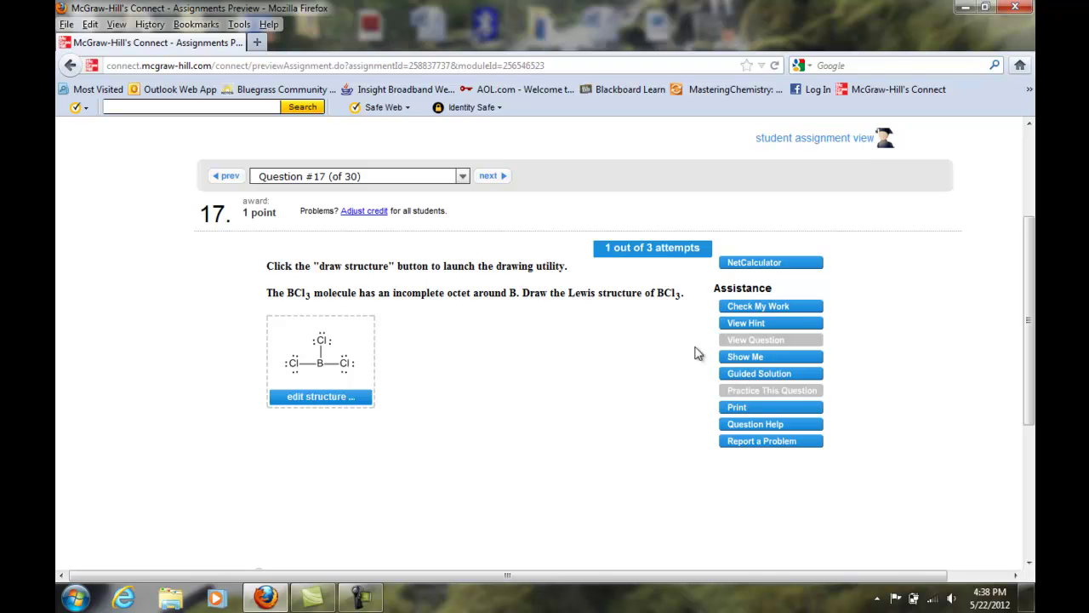
click(763, 312)
- Switch from the Connect question page to the empty Untitled Camtasia Studio project
click(312, 598)
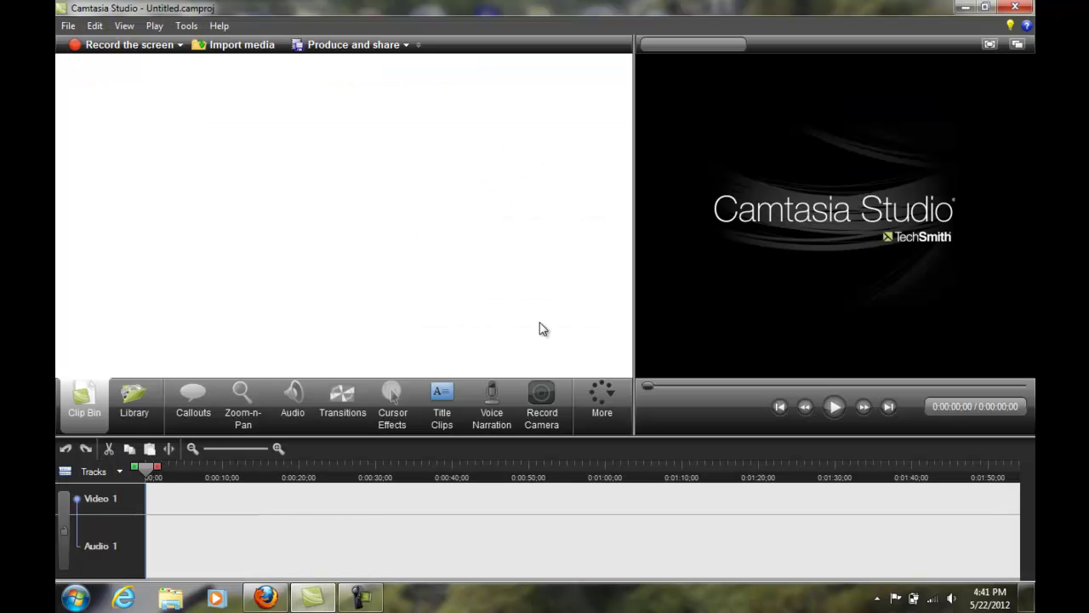